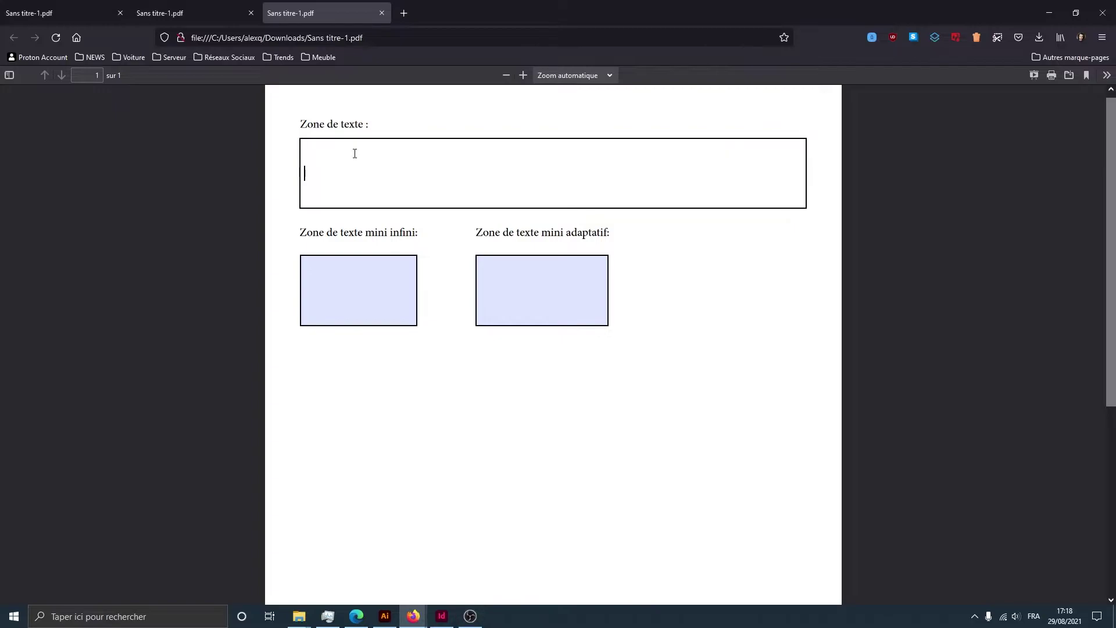
Test the three PDF form fields with "jdhbfjhiuyrg" in Zone de texte and long runs of "g" in the mini infini and mini adaptatif fields.
text(jdhbfjhiuyrg)
click(366, 277)
text(gggggggggggggggg)
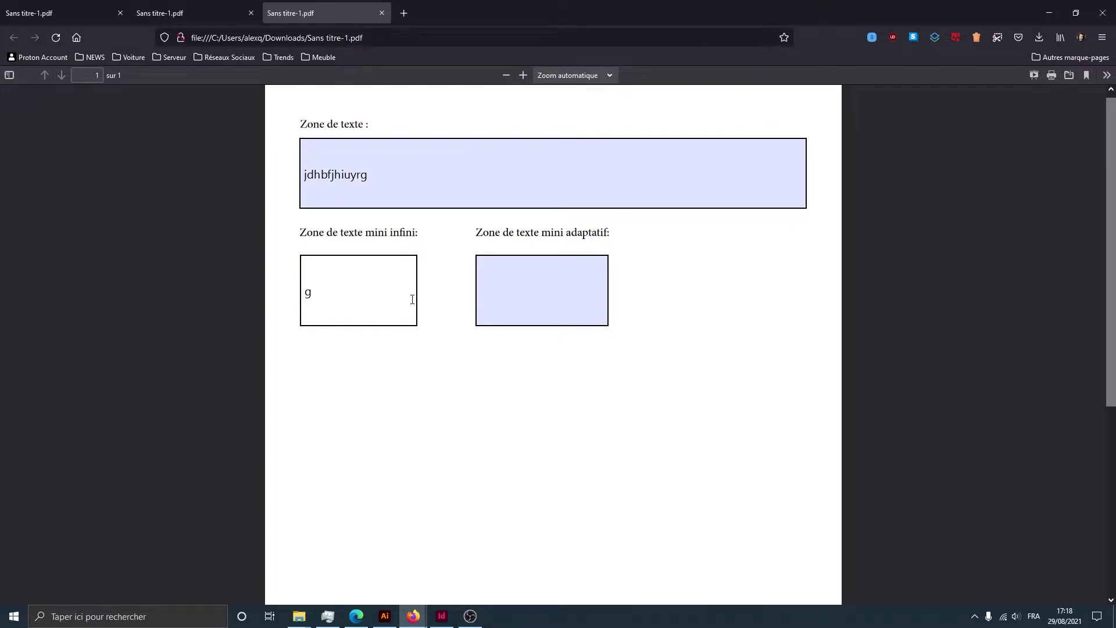
click(533, 289)
text(gggggggg)
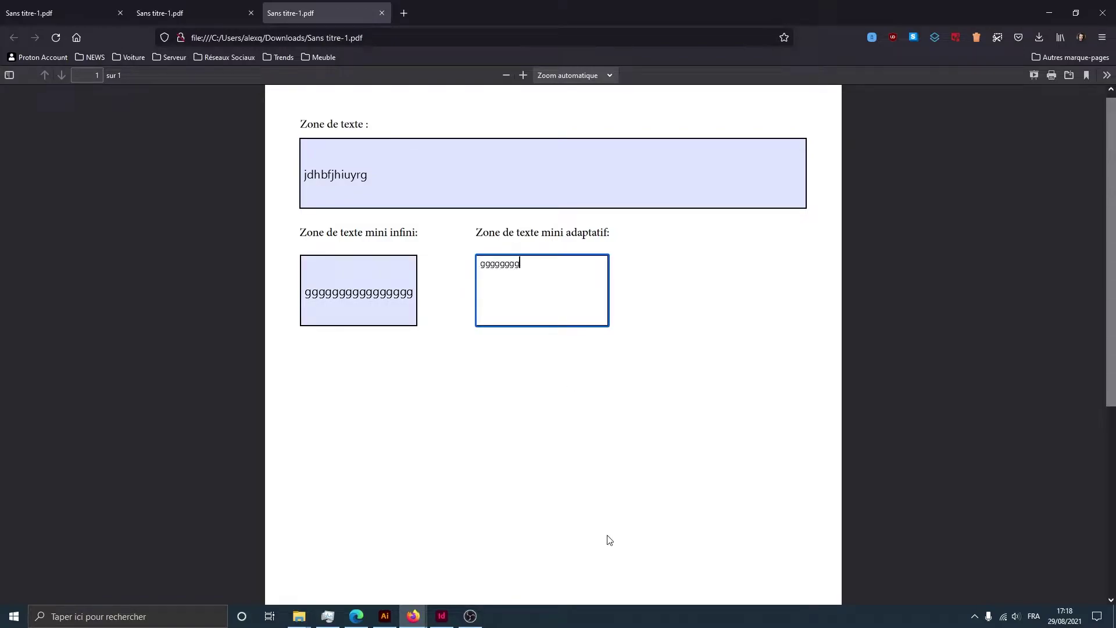
text(ggggggggggggggggggggggggggggggggggggggggggggggggggggggggggggggggggggg)
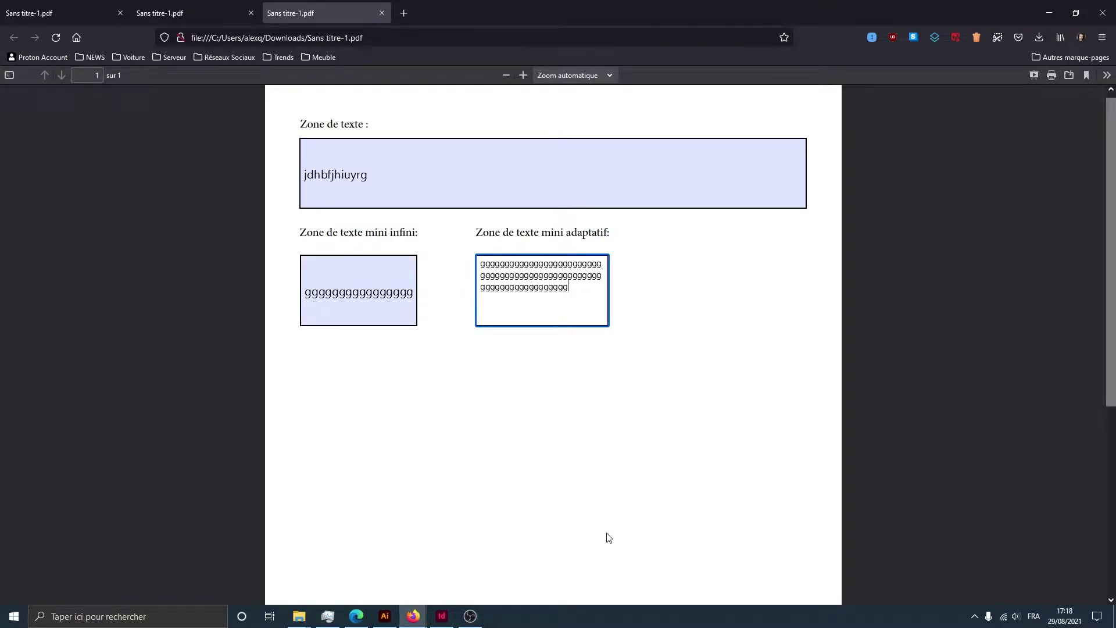
Switch to InDesign and draw an empty text frame about 84 by 54.5 mm below the mini infini field, starting at the page margin.
click(442, 615)
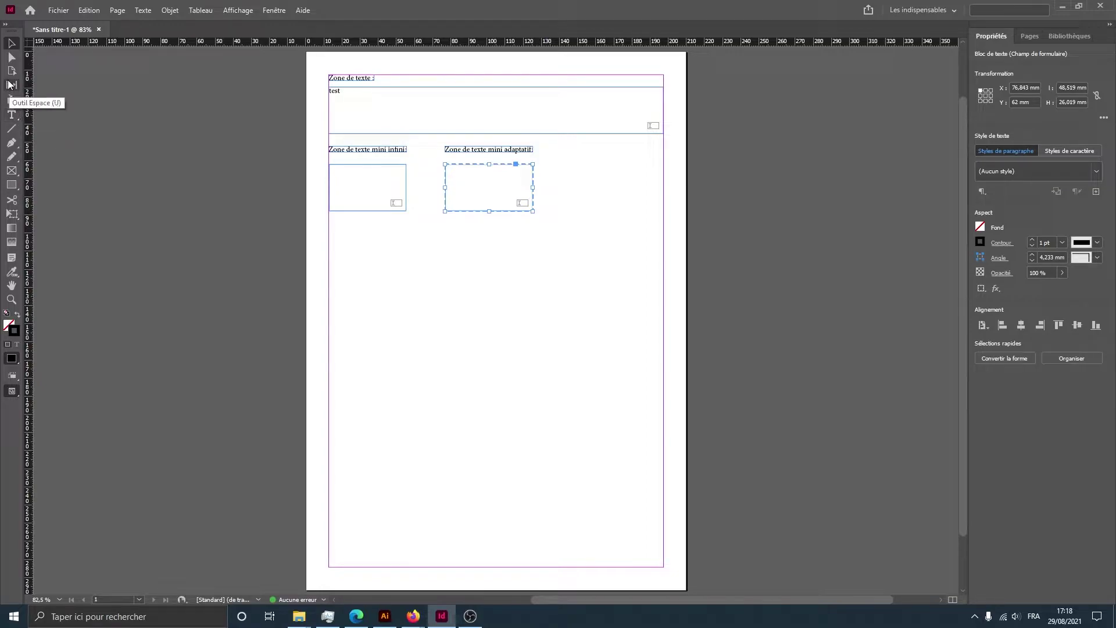
click(14, 115)
drag(329, 231, 481, 329)
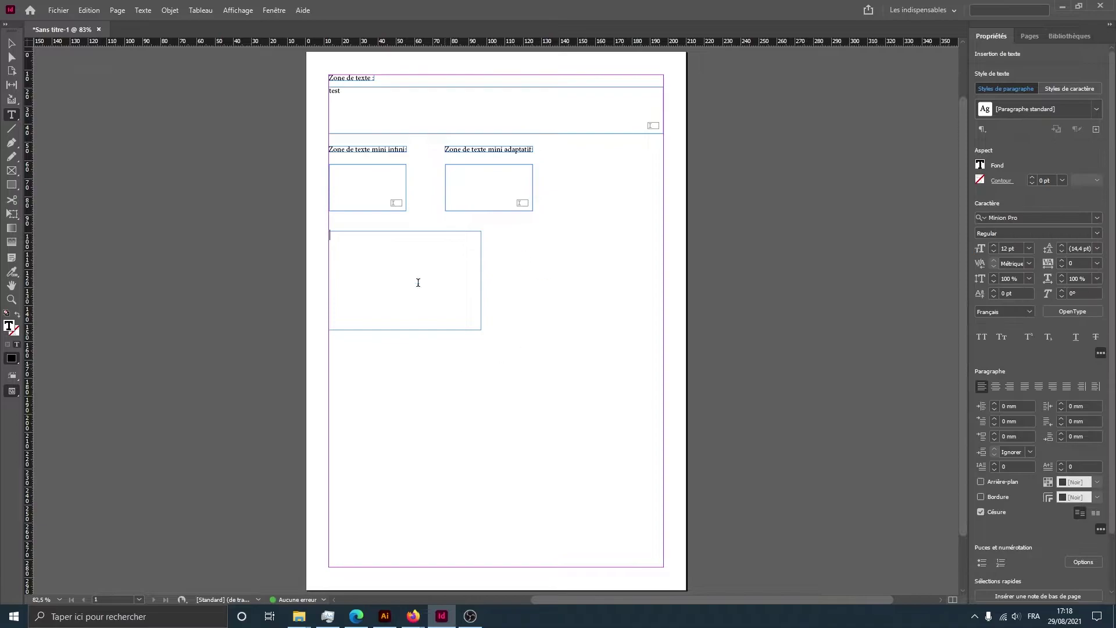
click(11, 43)
click(533, 318)
Convert the new empty text frame into an interactive text field (champ de texte).
click(410, 231)
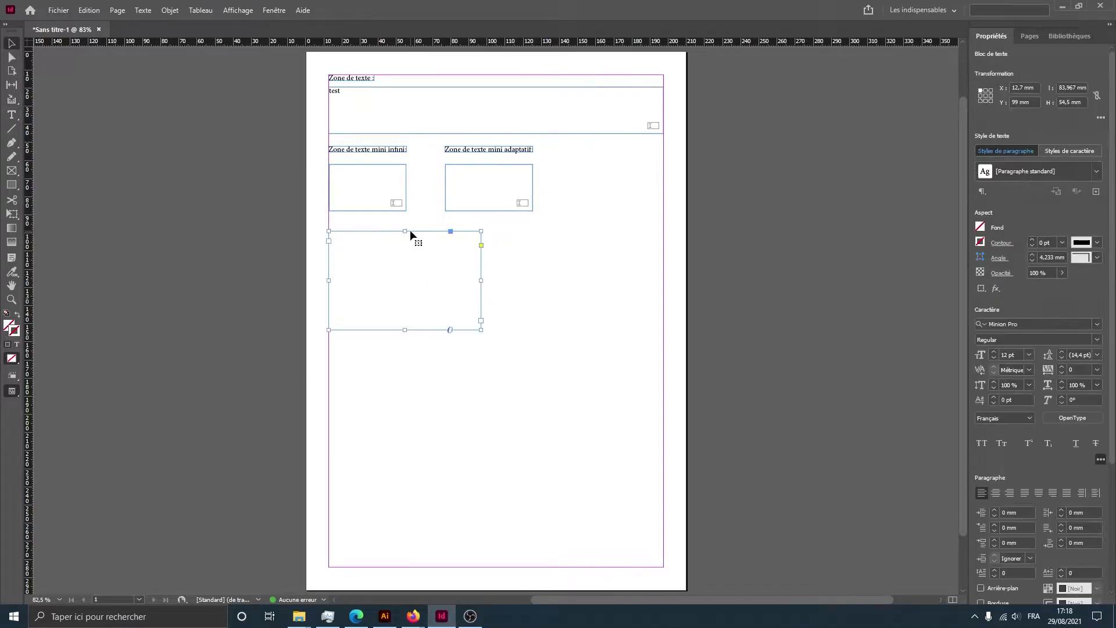
right_click(411, 231)
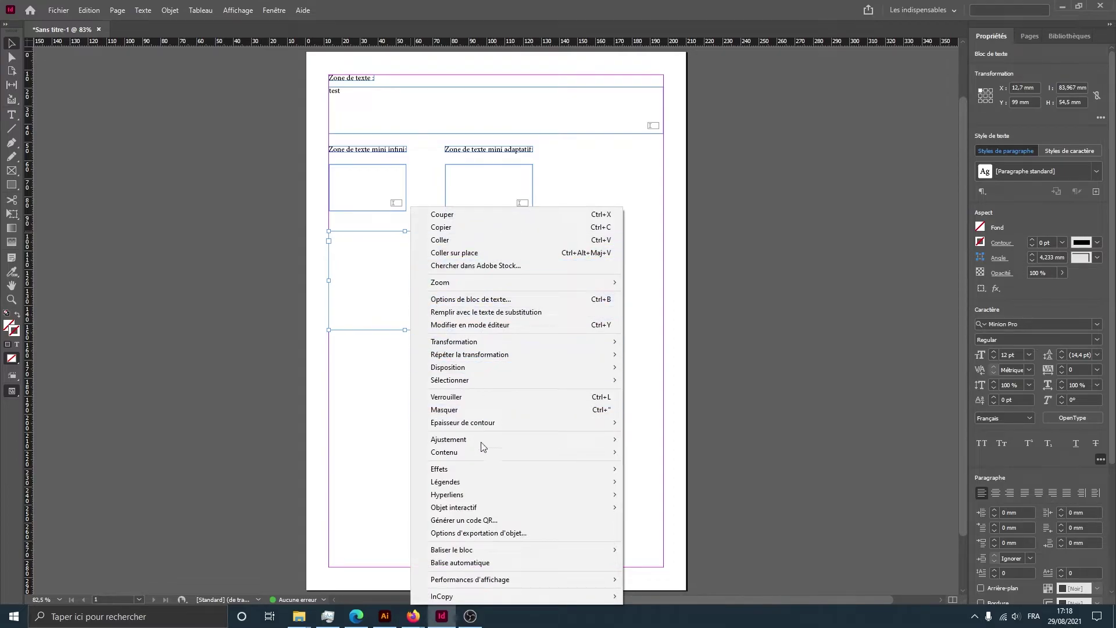
mouse_move(436, 510)
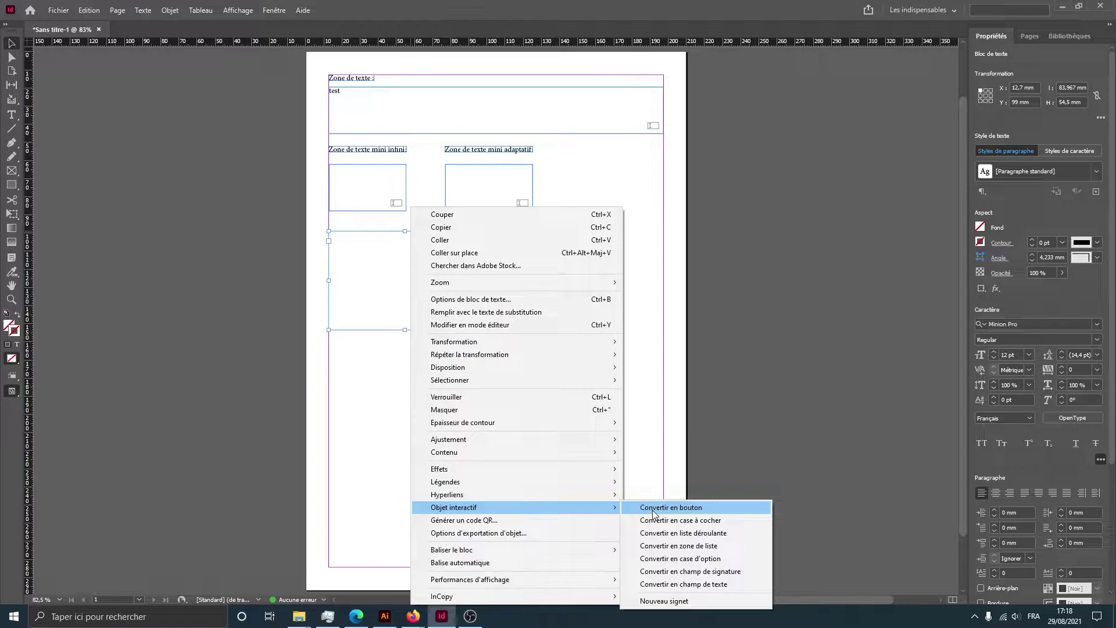
click(676, 584)
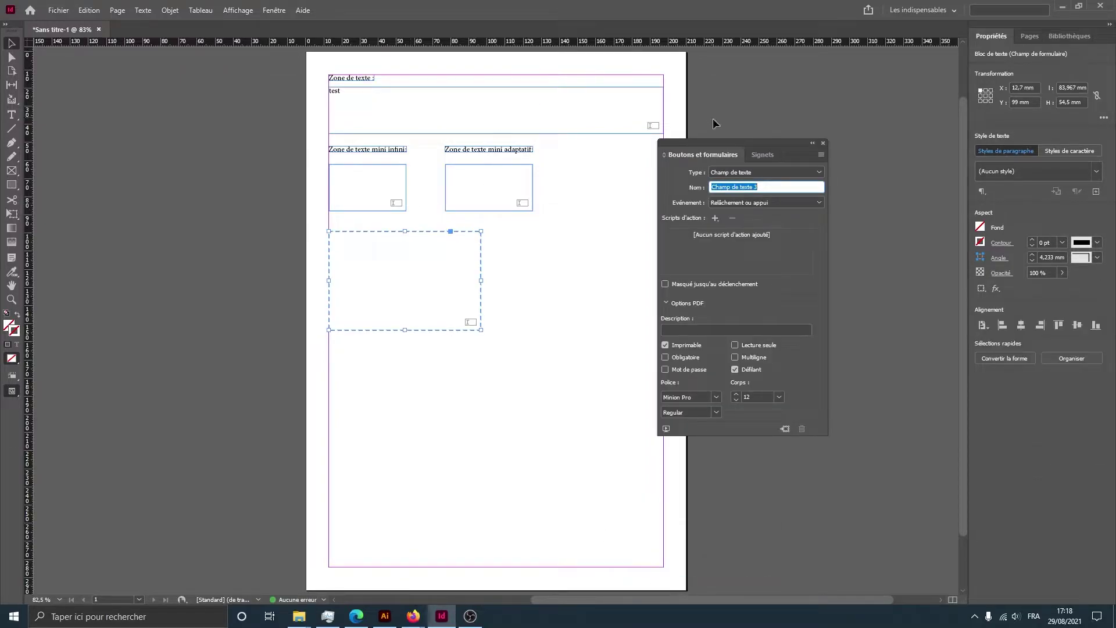
drag(736, 142, 472, 186)
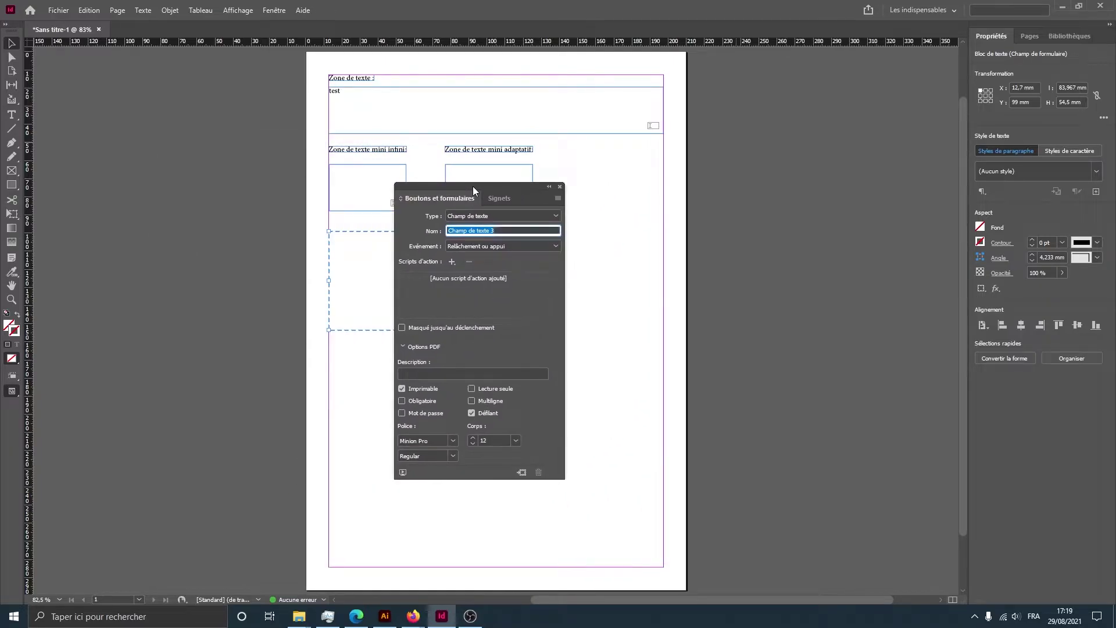
Keep the field type as Champ de texte and name the field "Adresse".
click(489, 219)
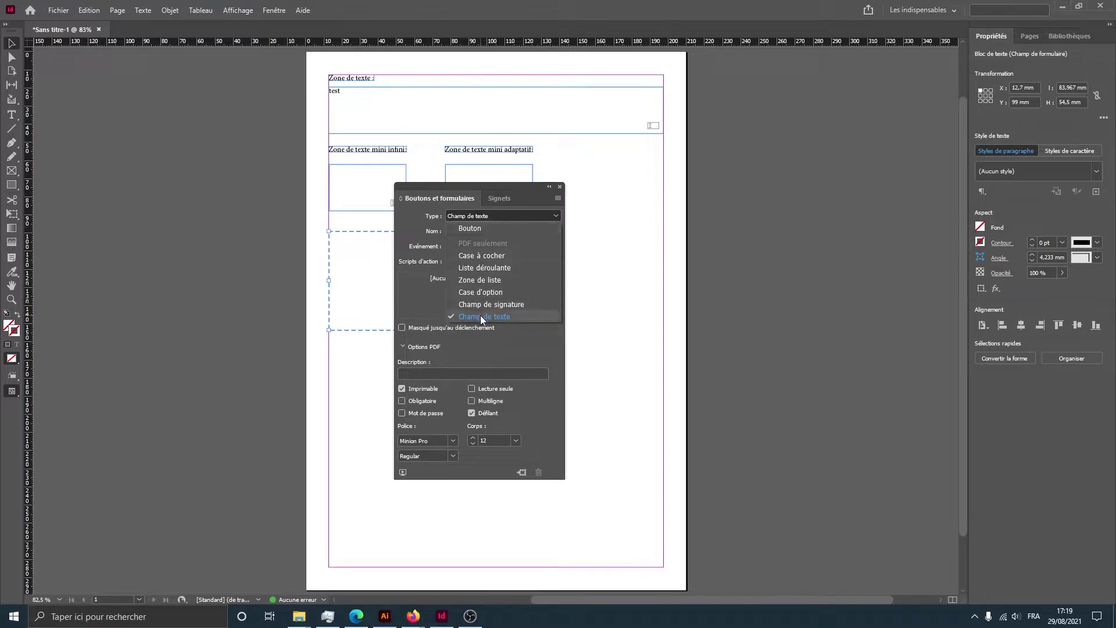
click(431, 218)
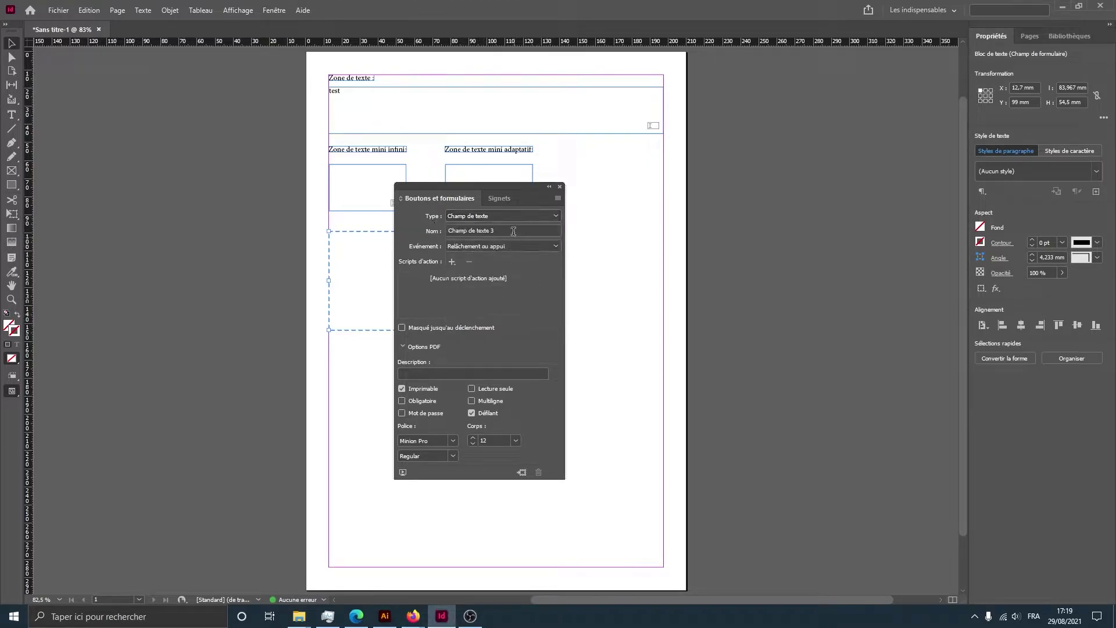
click(494, 230)
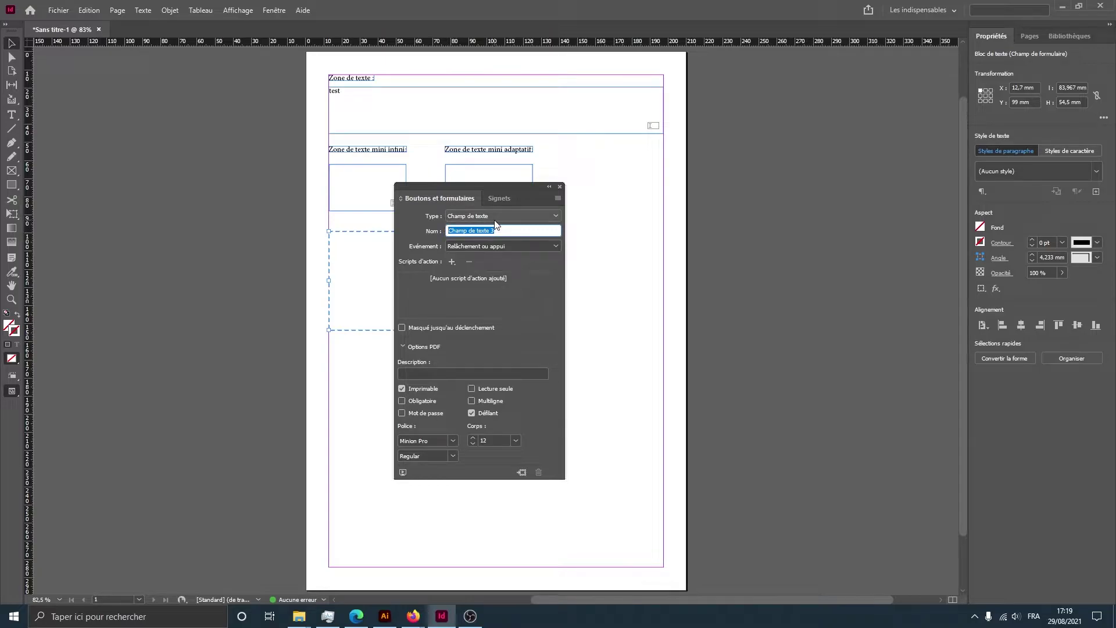
drag(490, 188, 588, 235)
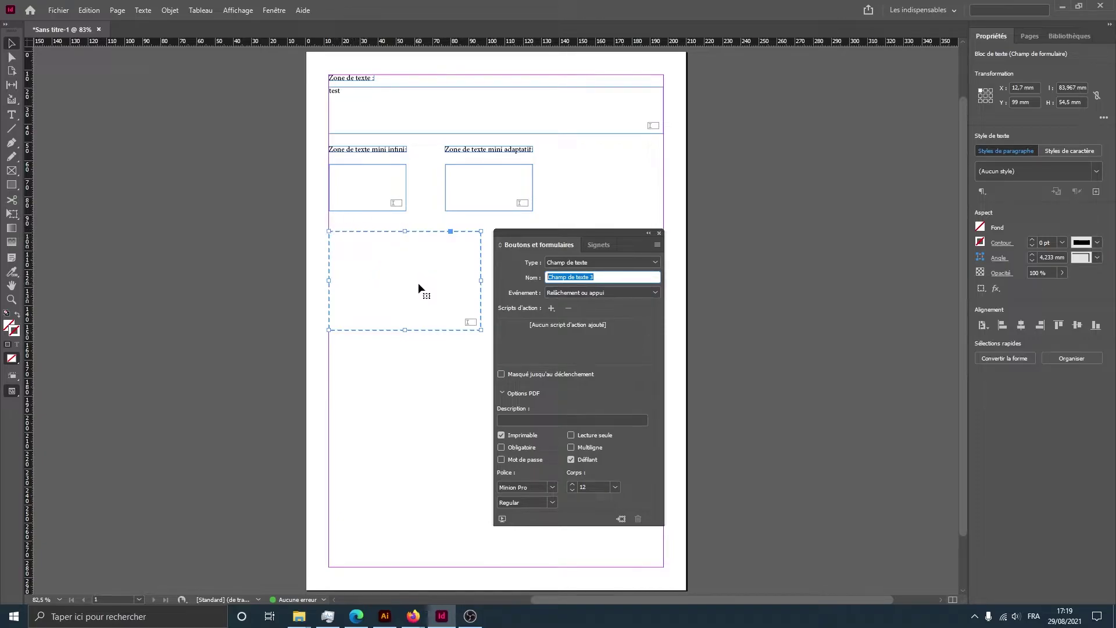
drag(580, 231, 440, 208)
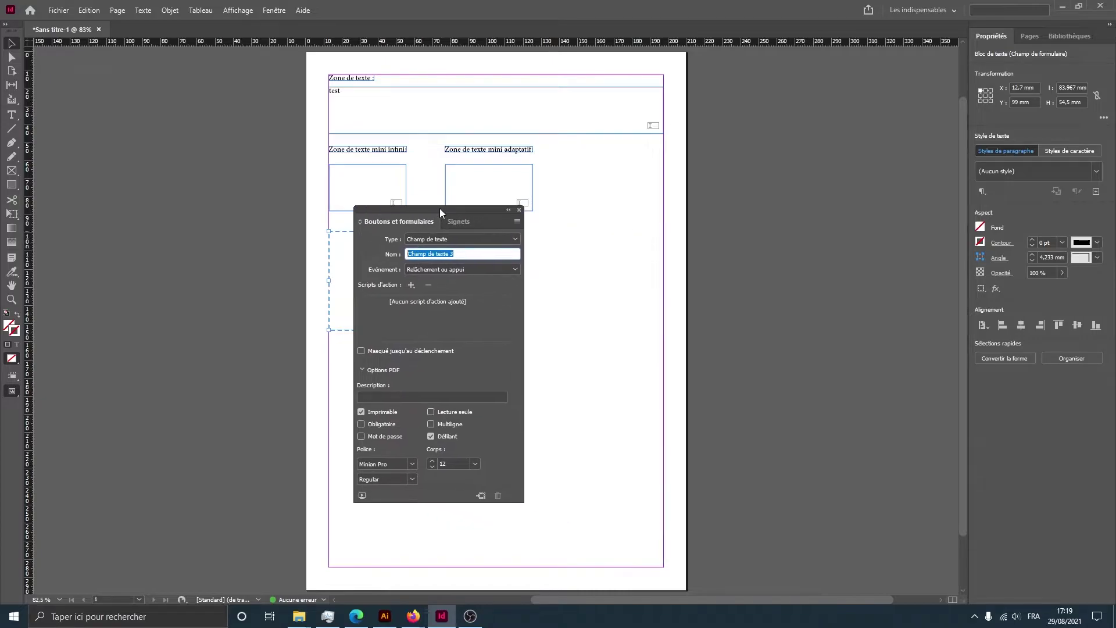
text(Adresse)
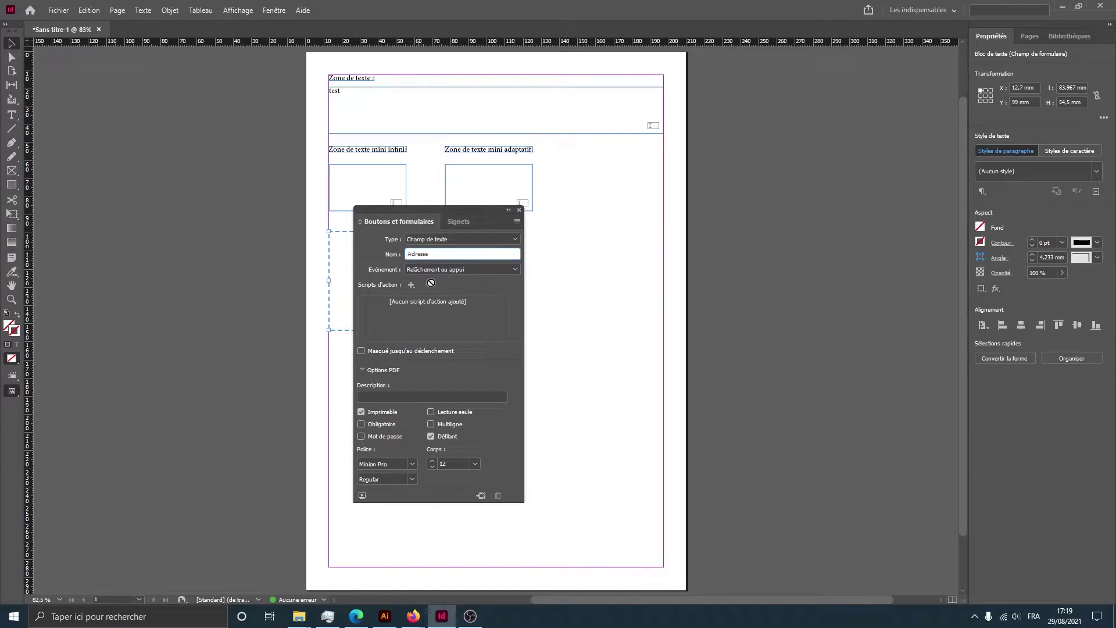
Keep the event as Relâchement ou appui and enter "Adresse" as the field's PDF description.
click(436, 269)
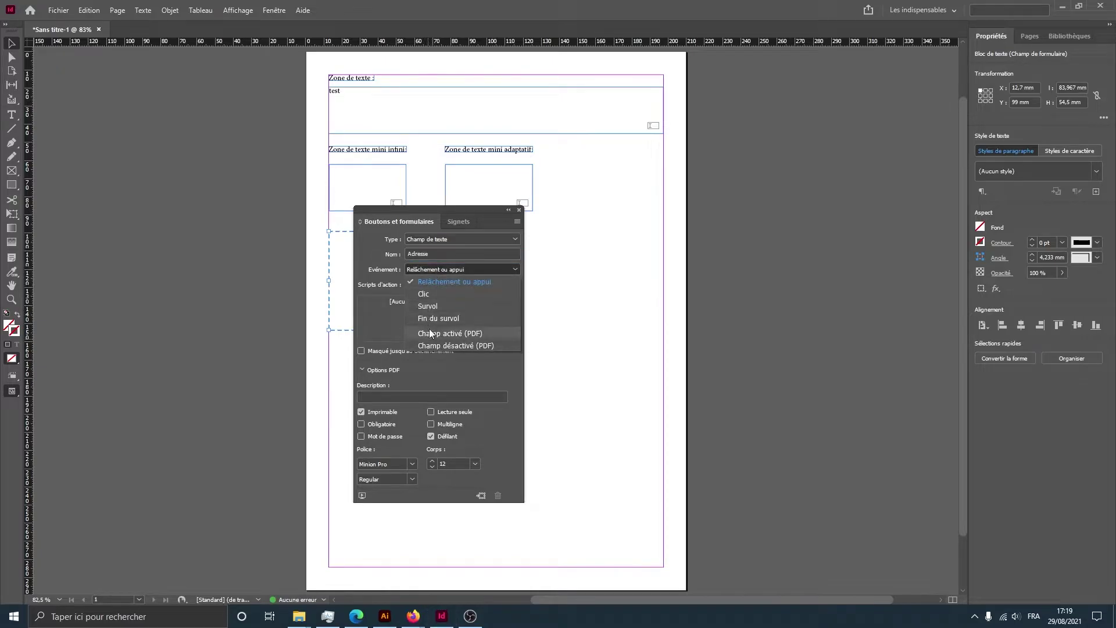
click(435, 269)
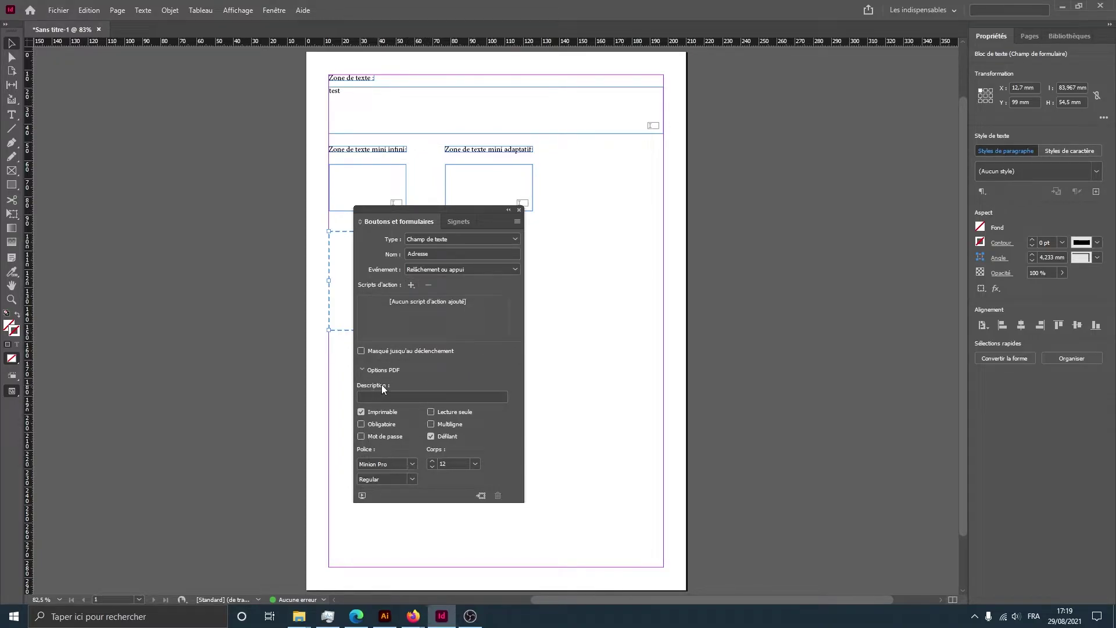
click(402, 396)
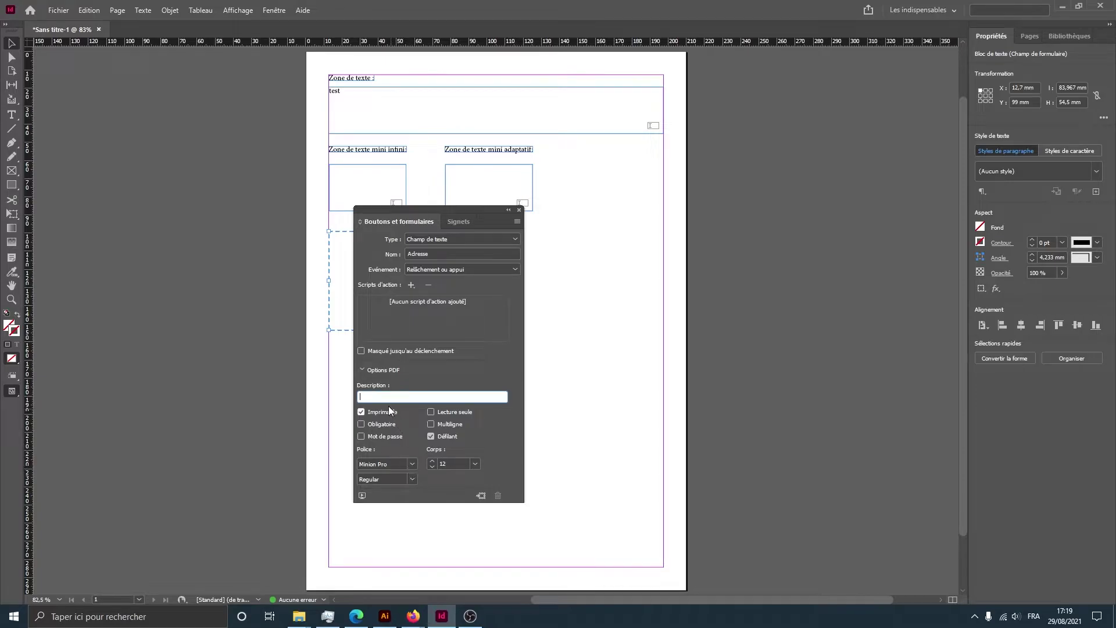
drag(372, 212, 476, 233)
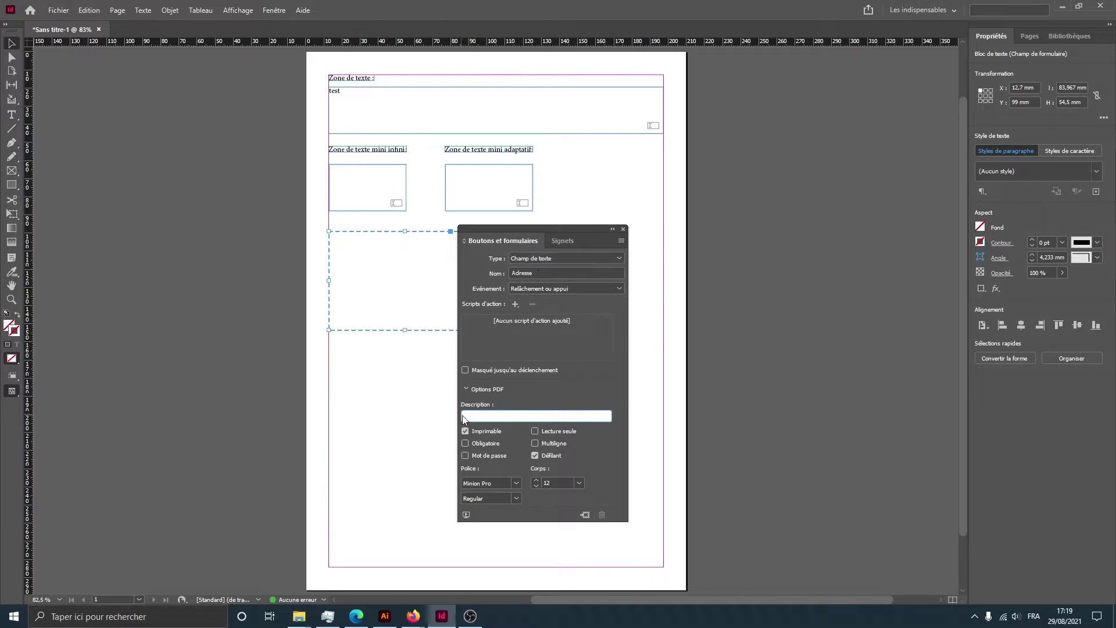
text(Adresse)
Switch to the PDF in Firefox and examine how the text wraps in the Zone de texte mini adaptatif field.
click(413, 617)
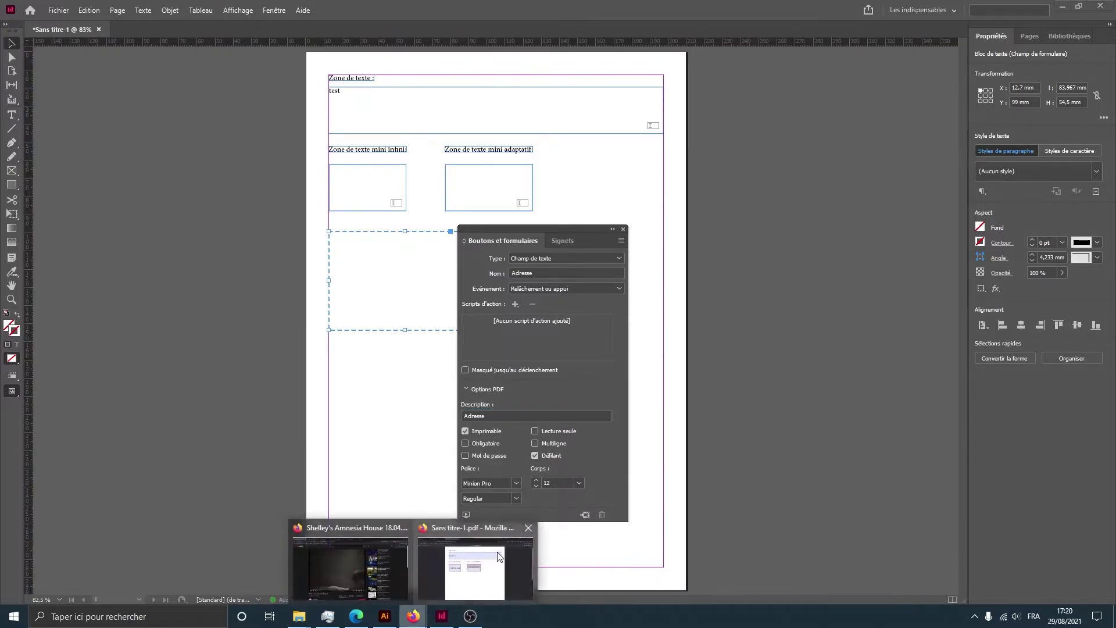
click(423, 535)
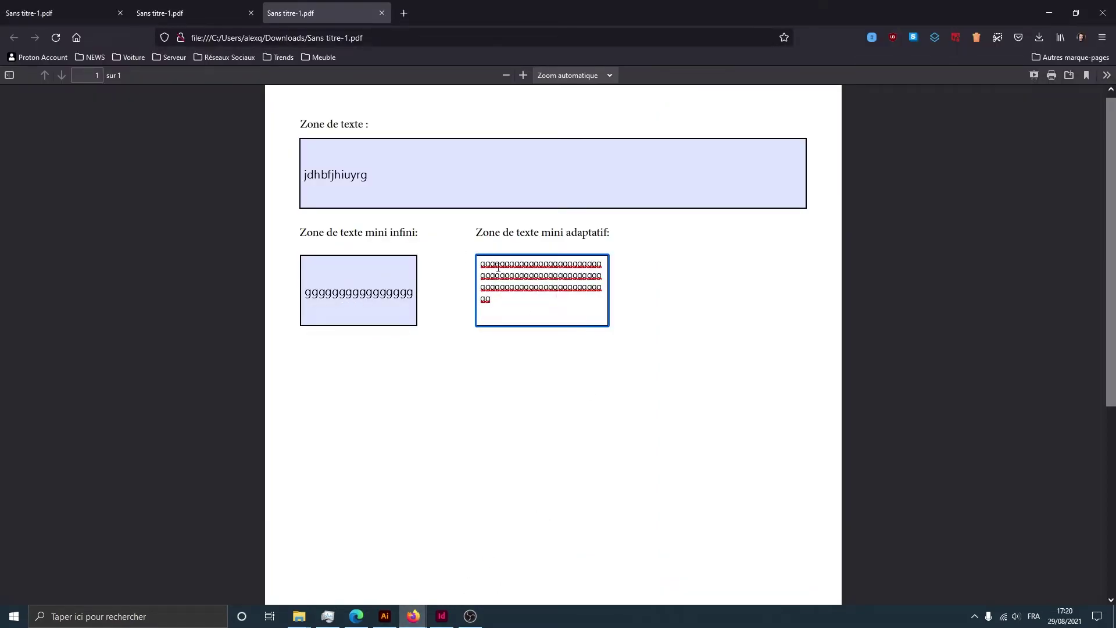
drag(480, 261, 537, 335)
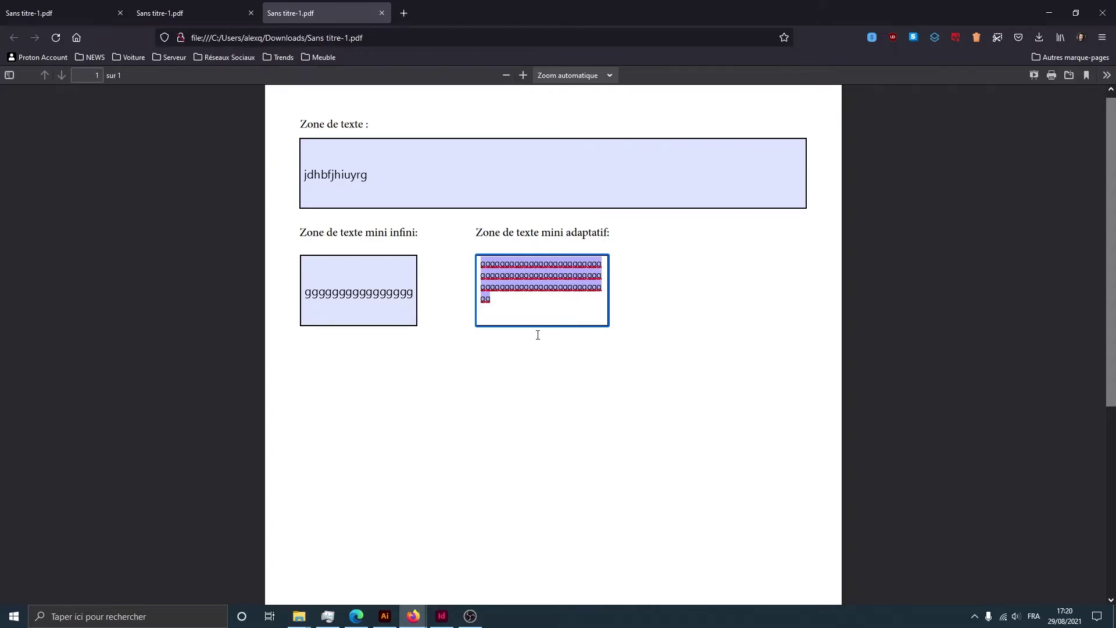
click(528, 285)
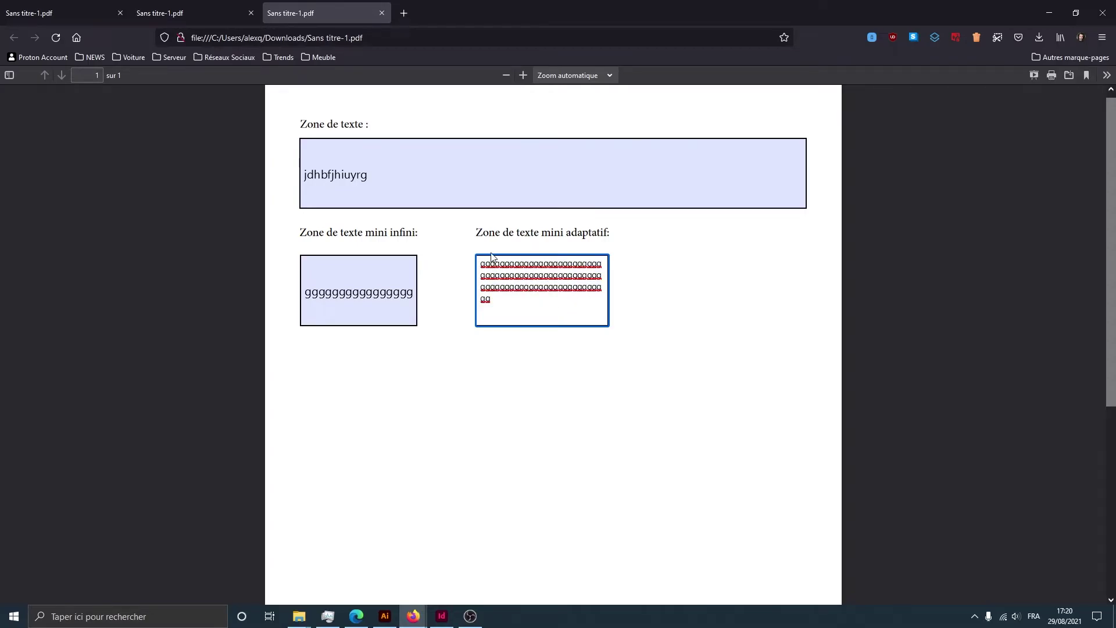
Return to InDesign and review the font, style and size choices available for the Adresse field.
click(452, 614)
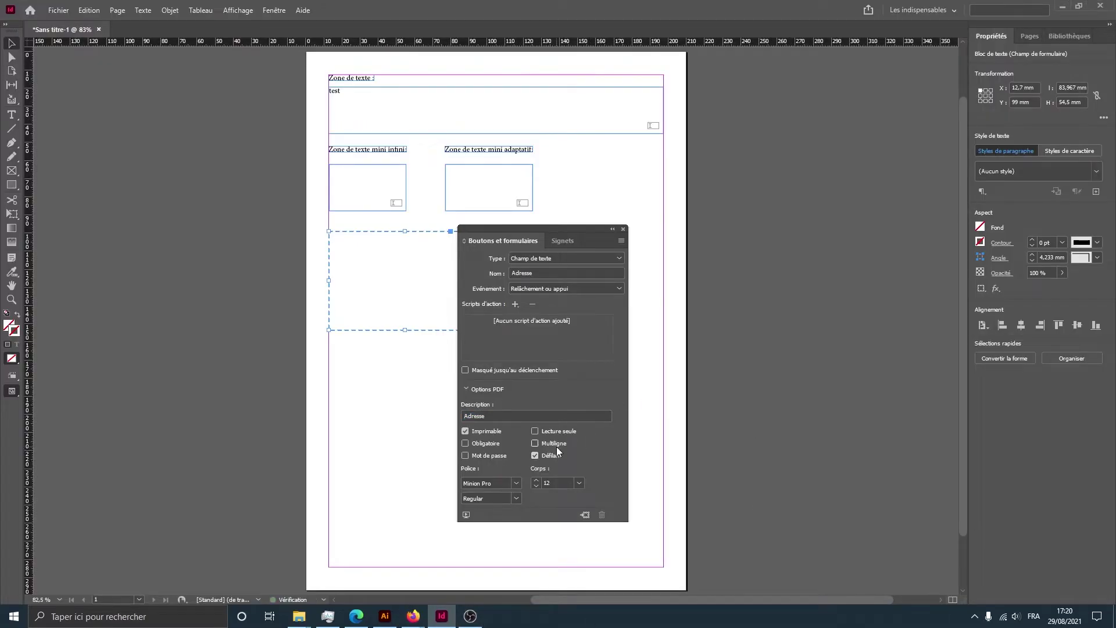
click(511, 482)
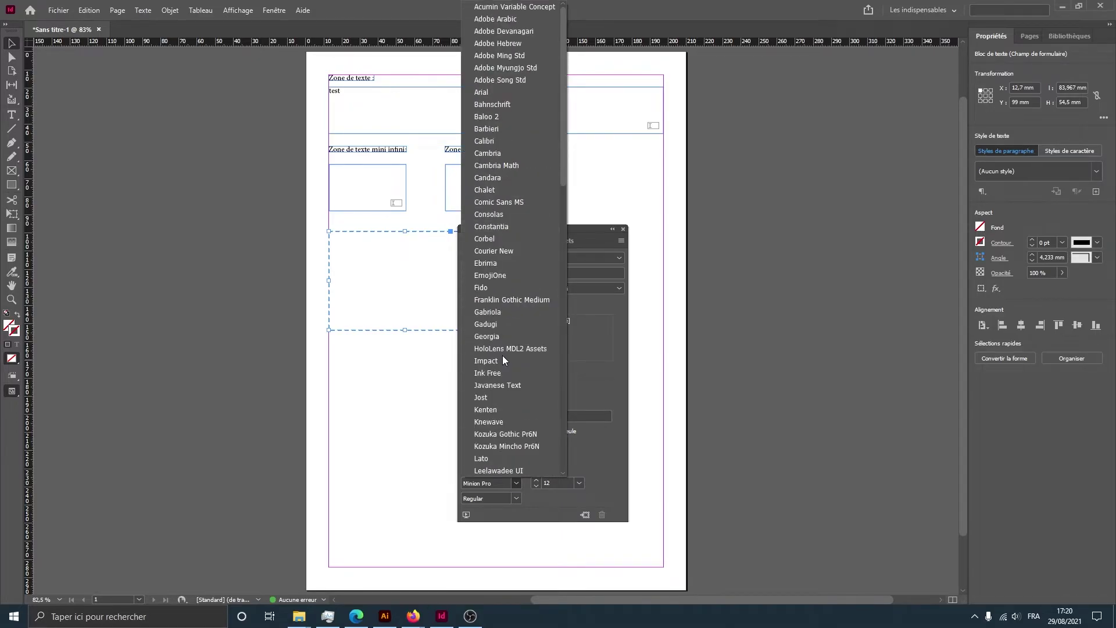
scroll(502, 356, down, 5)
click(588, 362)
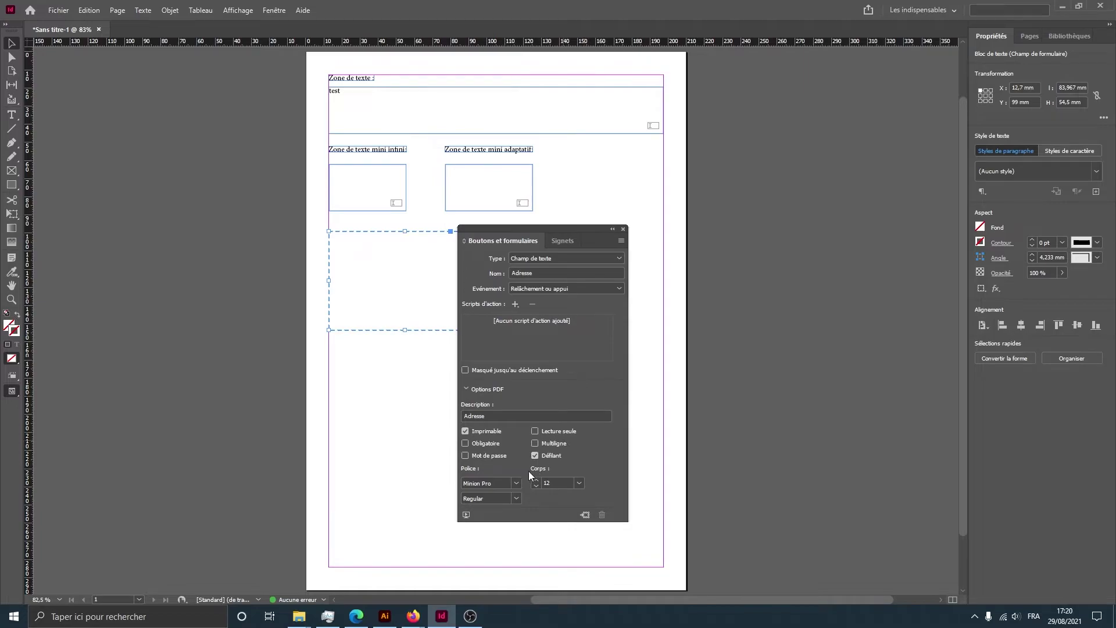
click(515, 498)
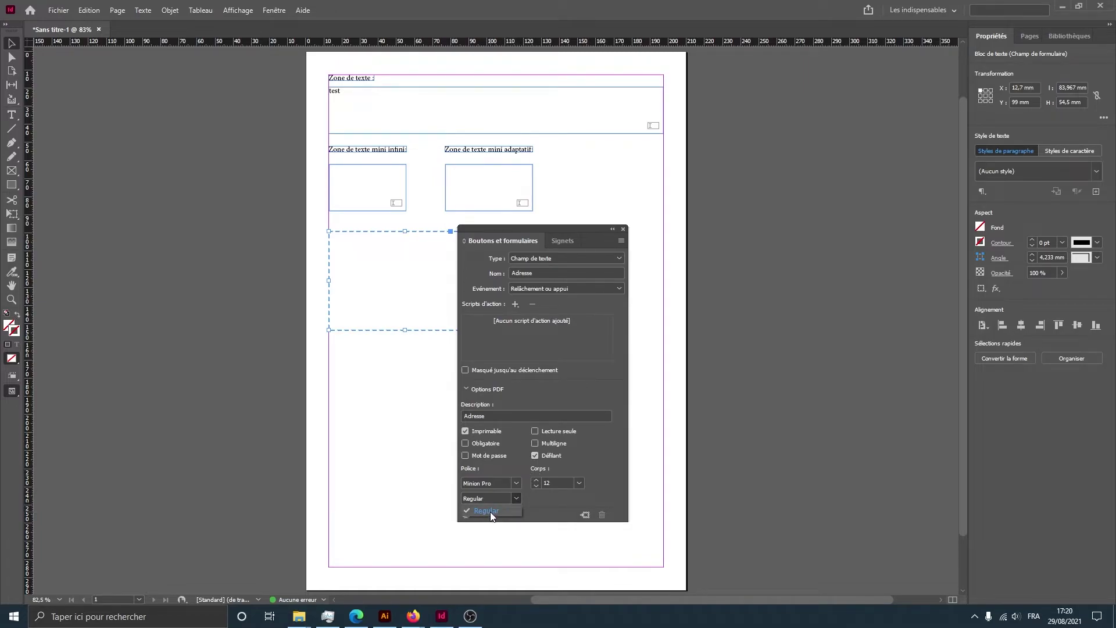
click(581, 484)
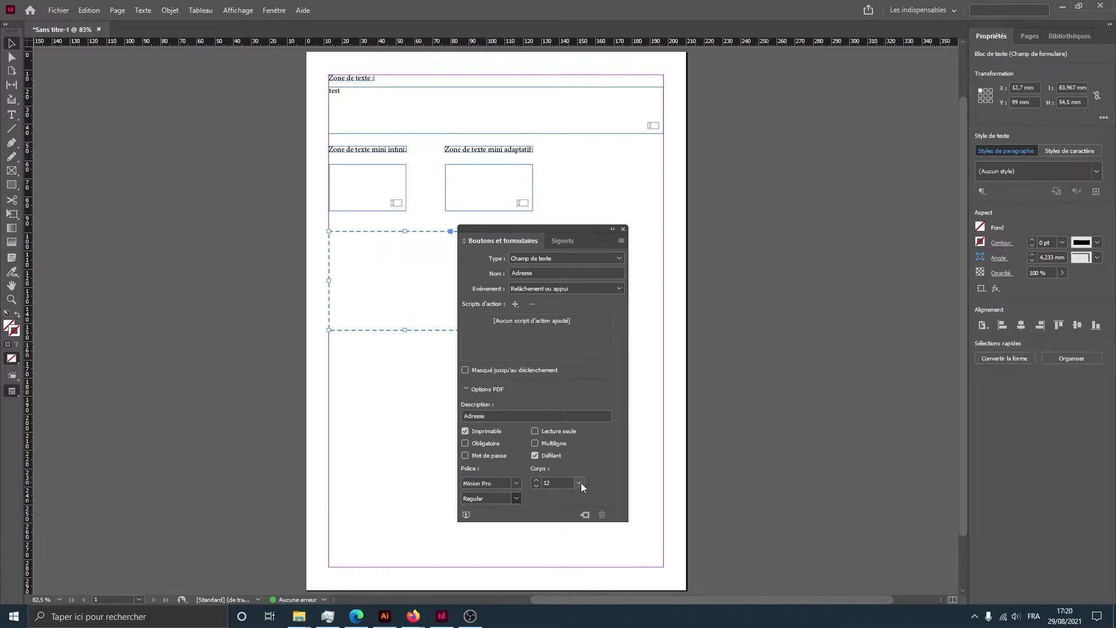
click(580, 483)
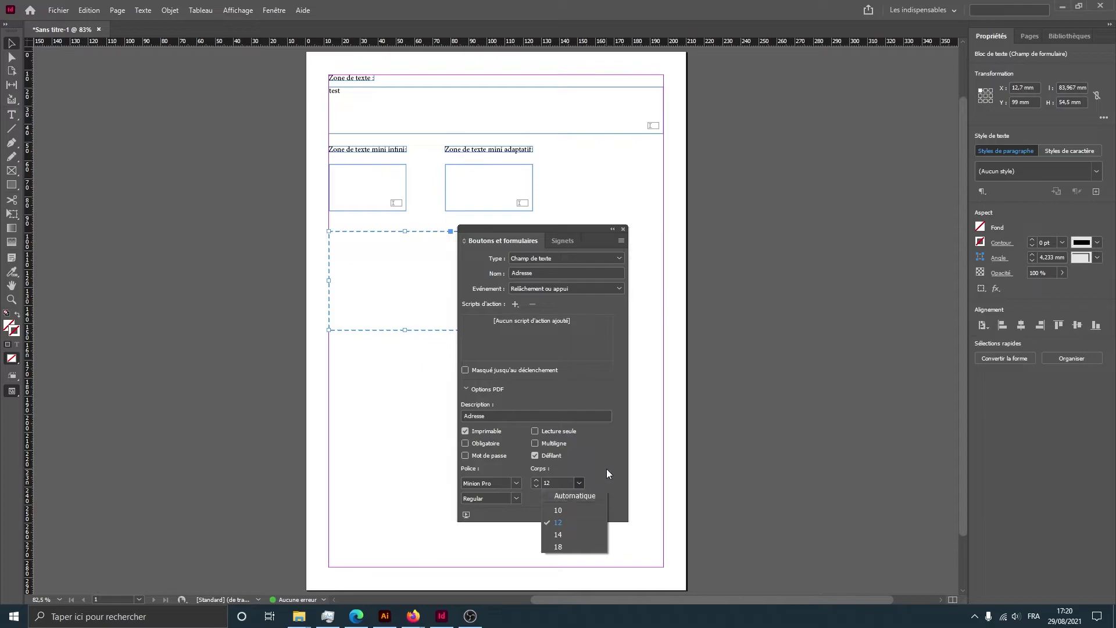
Switch to the PDF in Firefox and append more "g" characters to the Zone de texte mini adaptatif field until it overflows.
mouse_move(413, 616)
click(492, 577)
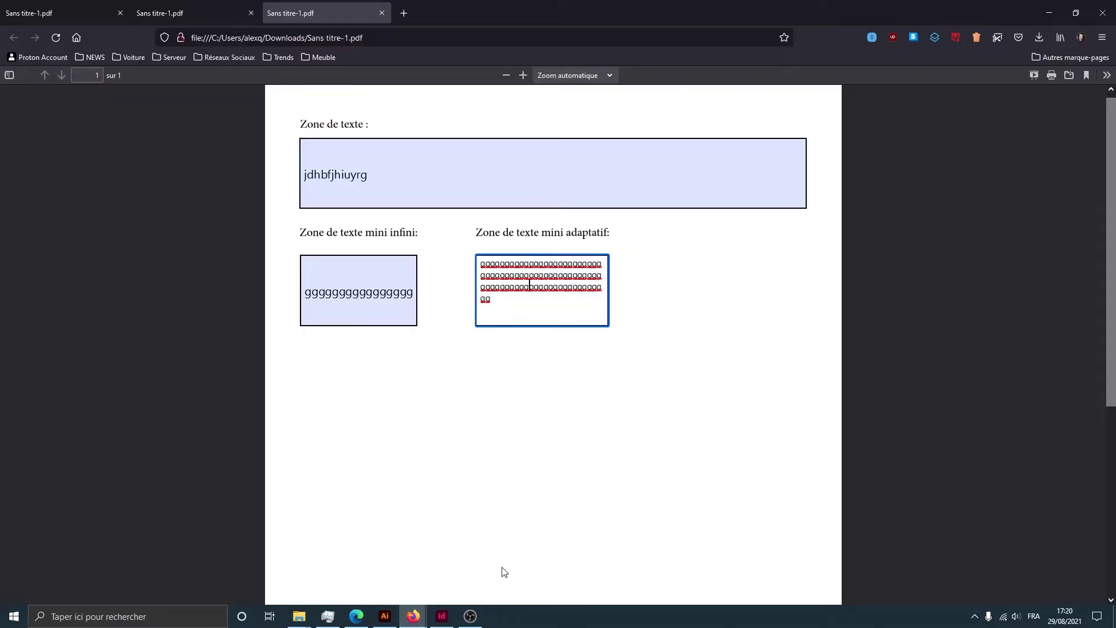
drag(490, 297, 471, 264)
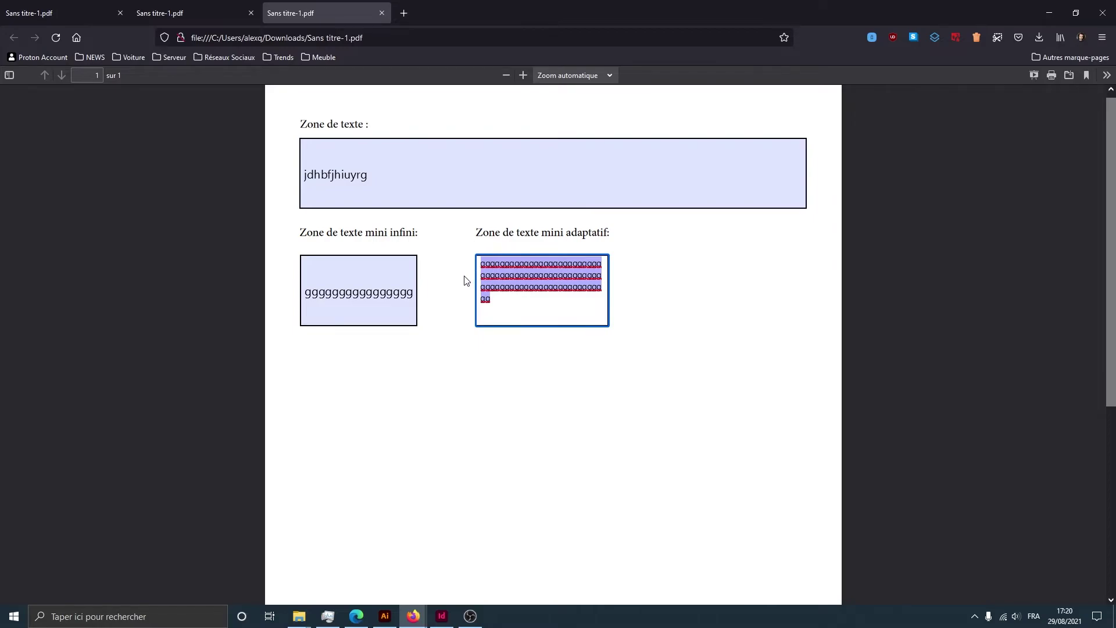
click(522, 301)
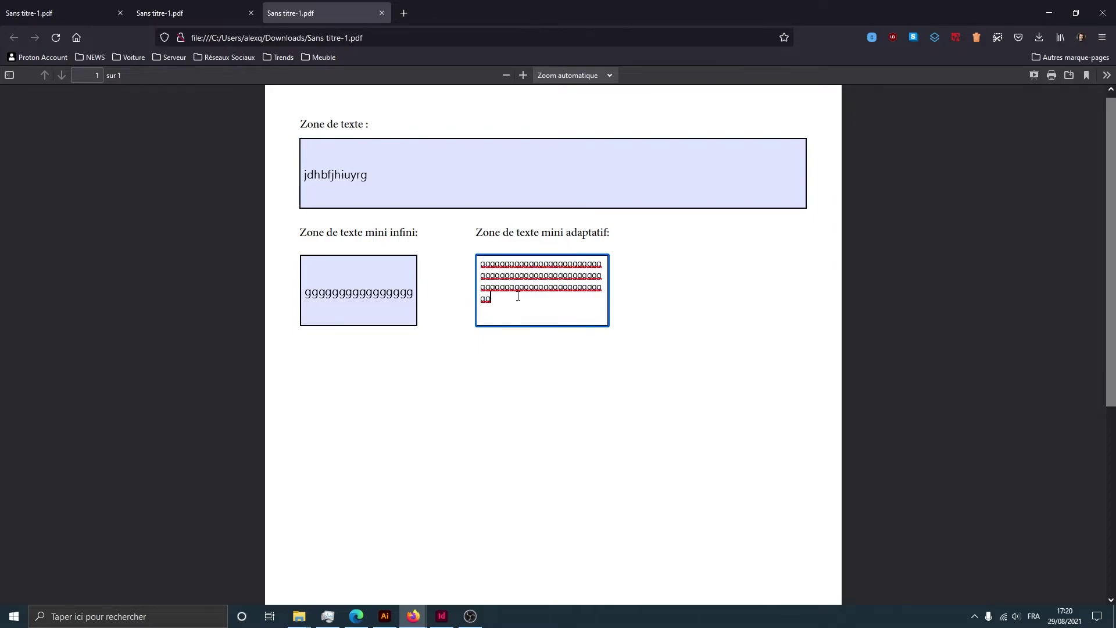
text(gggggggggggggggggggggggggggggggggggggggggggggggggggggggggggggggggggggggggg)
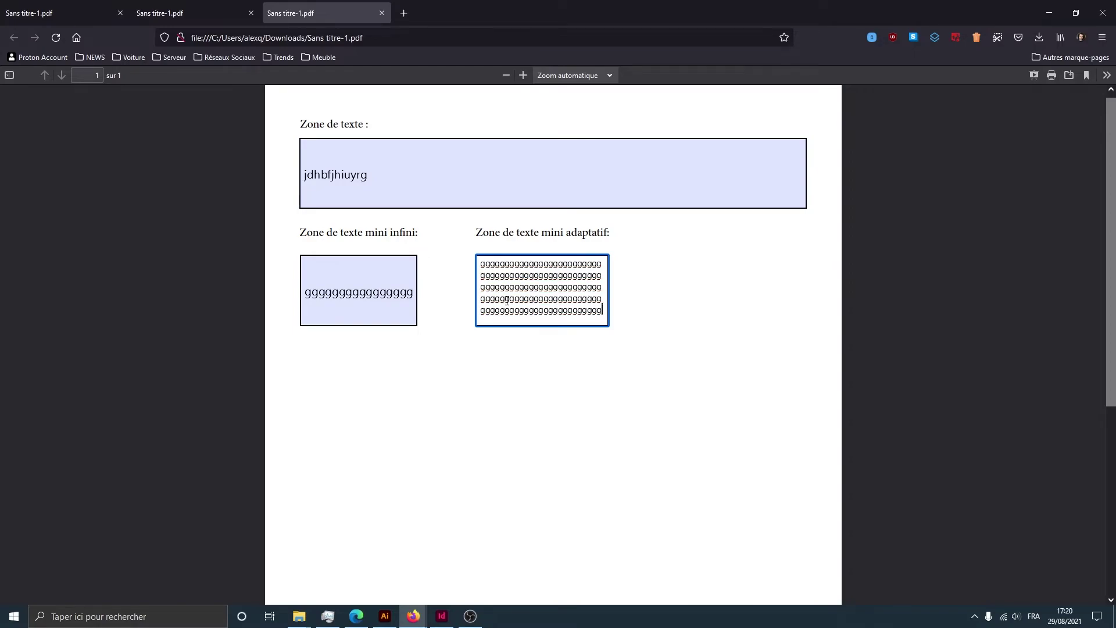
text(gggggg)
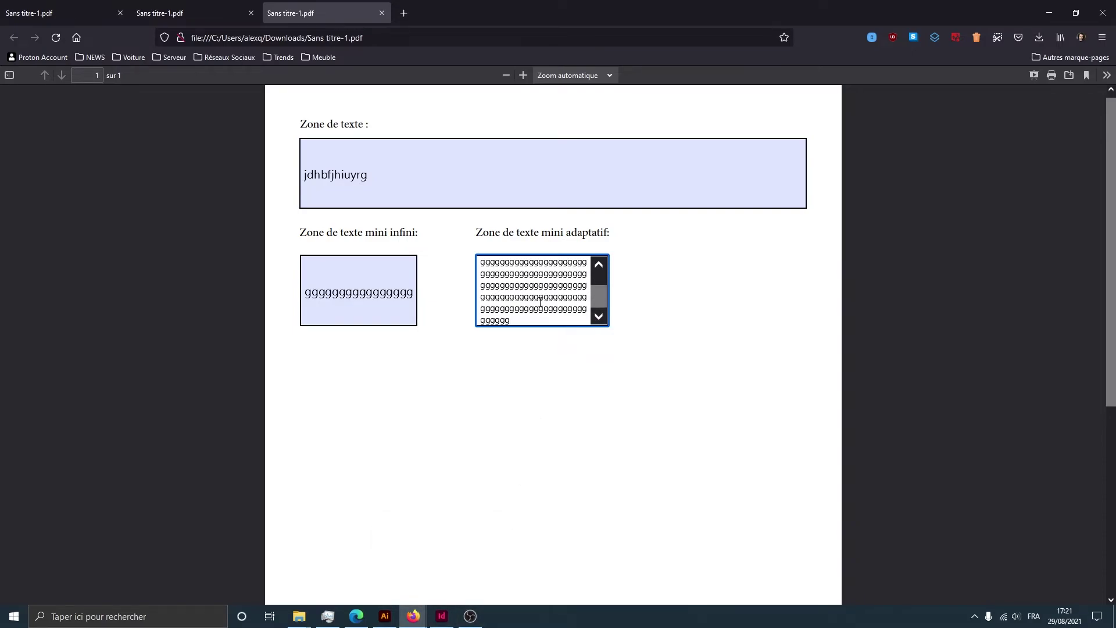
Return to InDesign and move the Boutons et formulaires settings off the page to uncover the Adresse field.
mouse_move(600, 298)
mouse_down()
mouse_move(604, 288)
mouse_move(600, 317)
mouse_up()
click(442, 616)
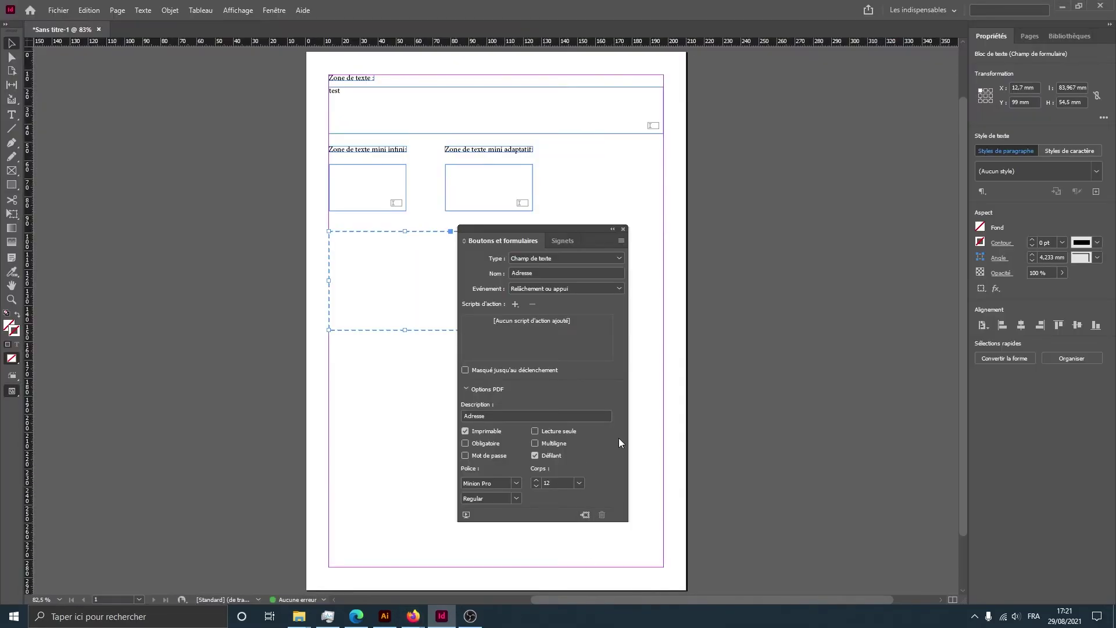
drag(582, 229, 880, 203)
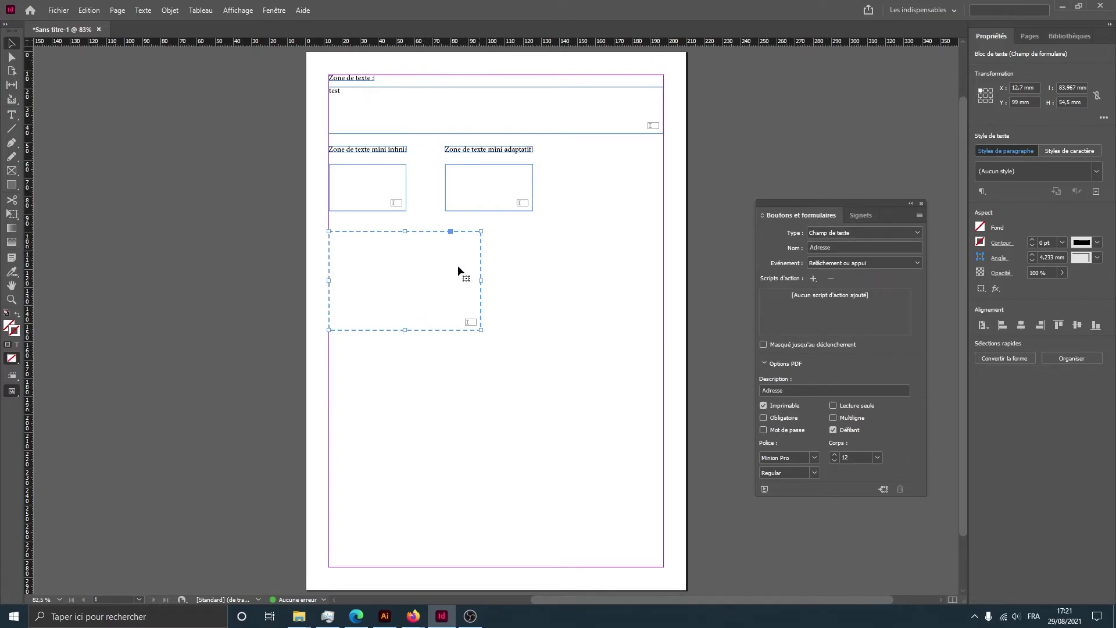
Export the document as Adobe PDF (interactif) to Sans titre-1.pdf in Téléchargements, overwriting the existing file.
click(56, 9)
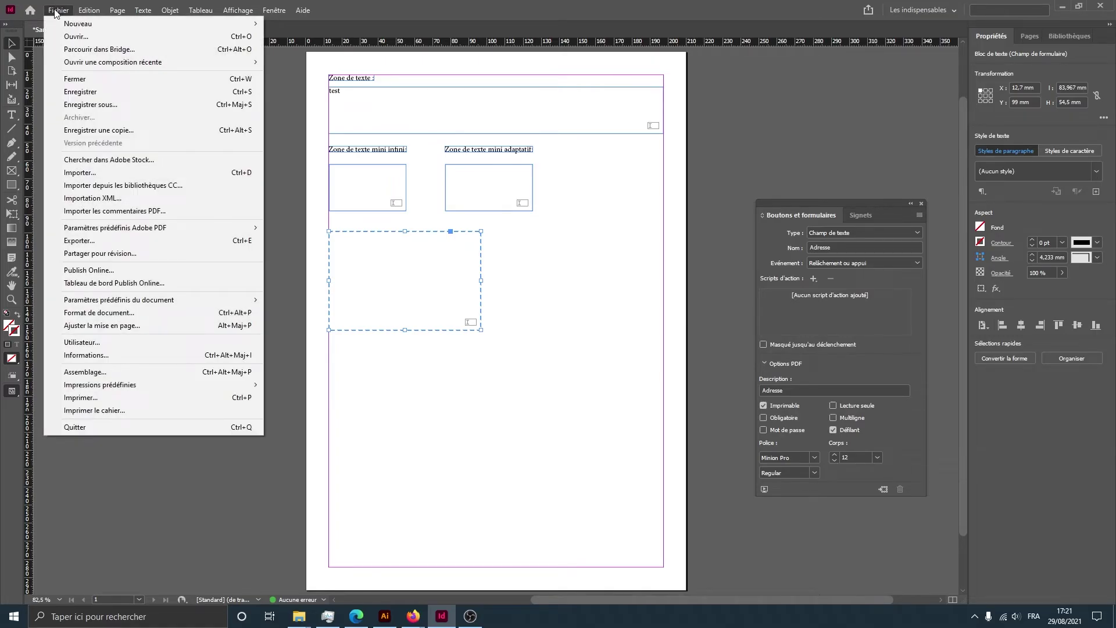
click(118, 239)
click(515, 420)
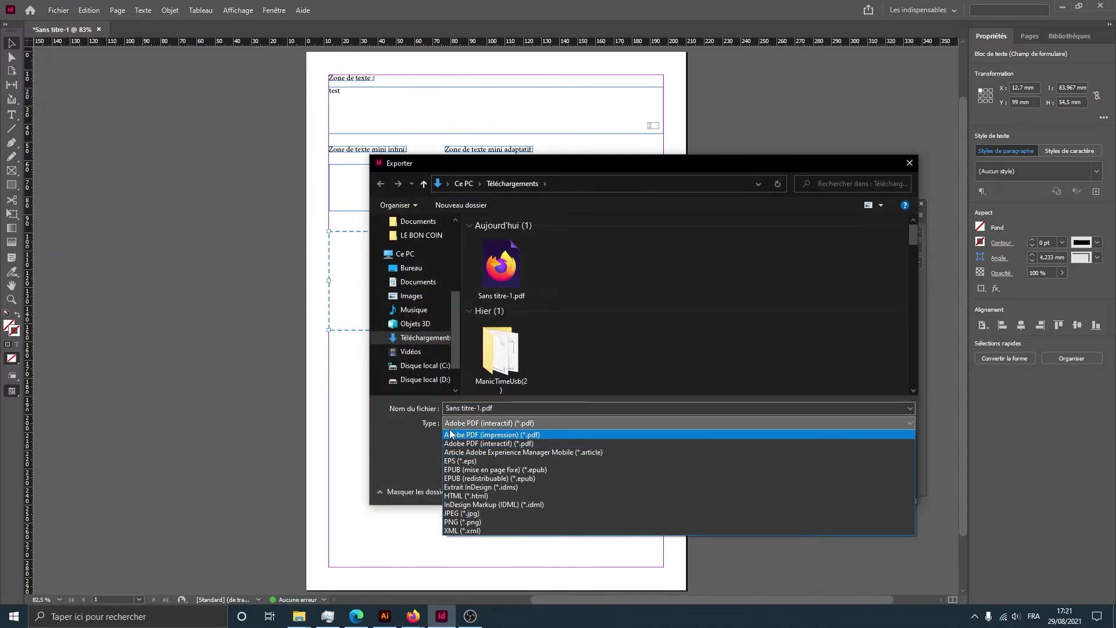
click(506, 444)
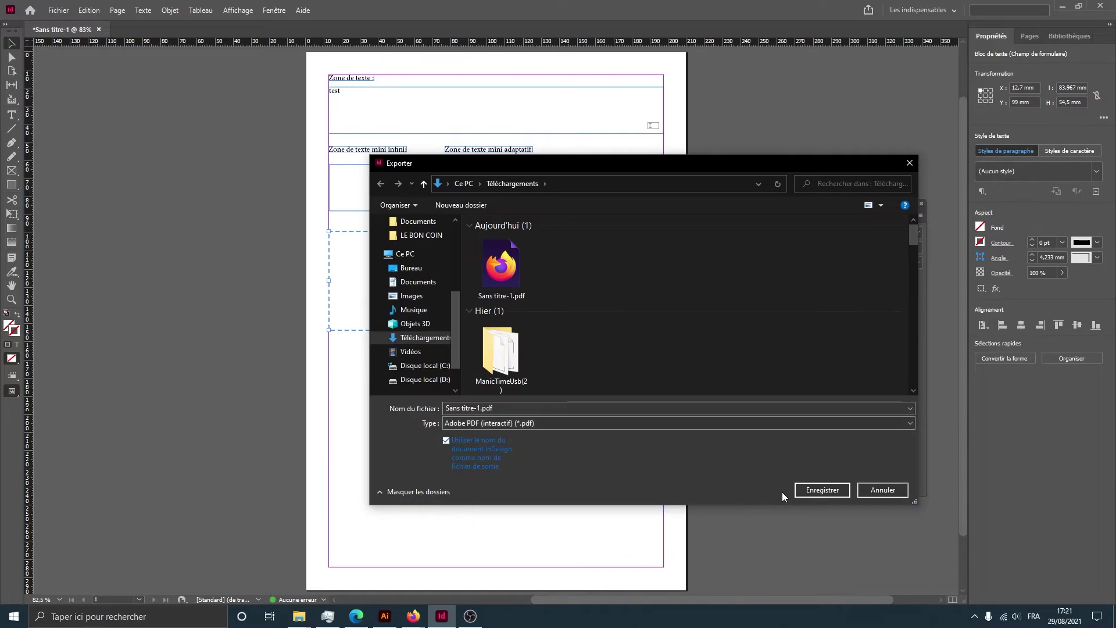
click(821, 490)
click(584, 314)
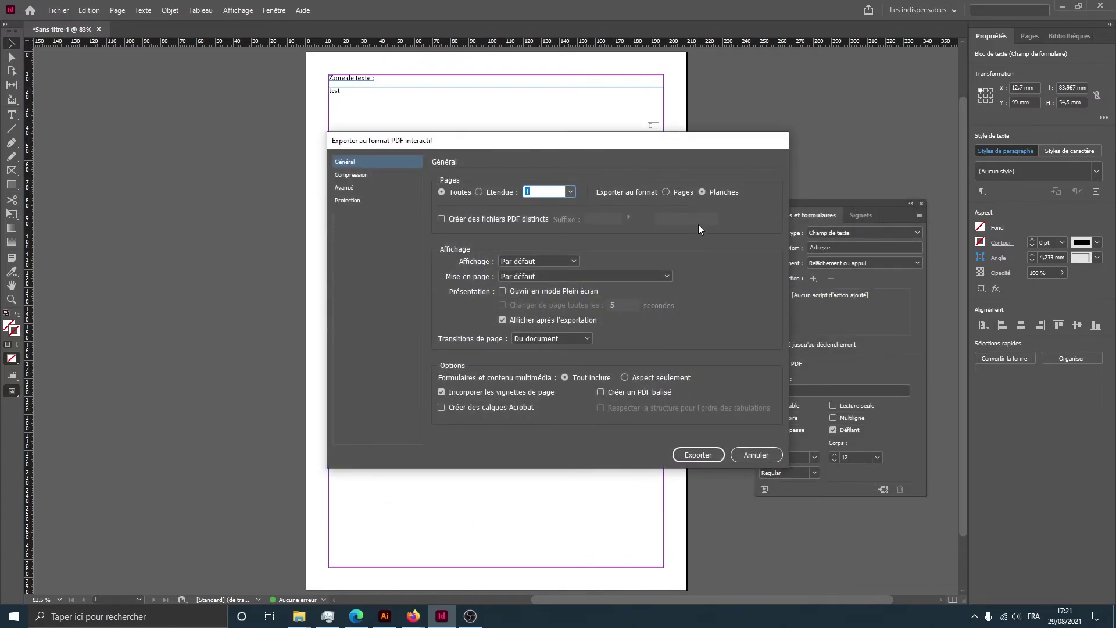
click(699, 455)
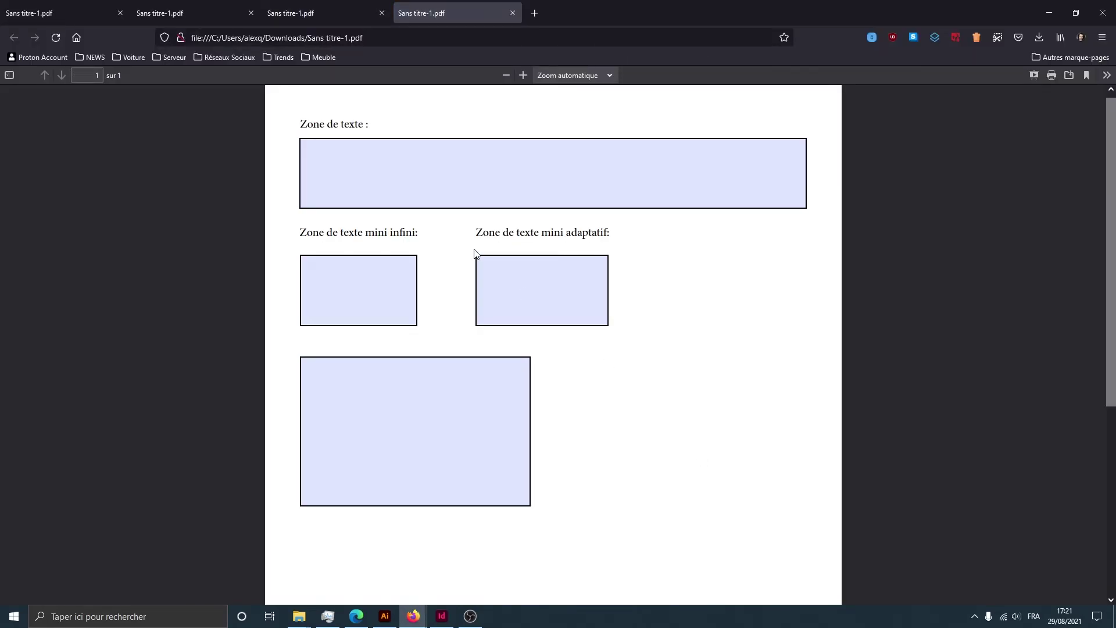
Compare the Adresse field with the other three text fields in the exported PDF by placing the cursor in each.
click(392, 380)
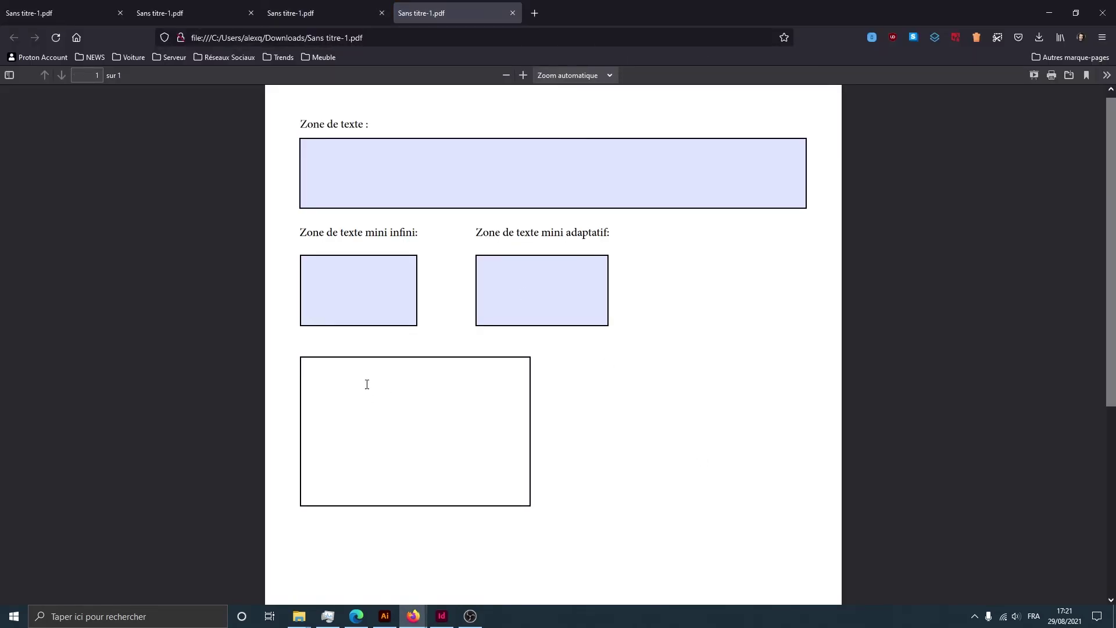
click(407, 282)
click(535, 282)
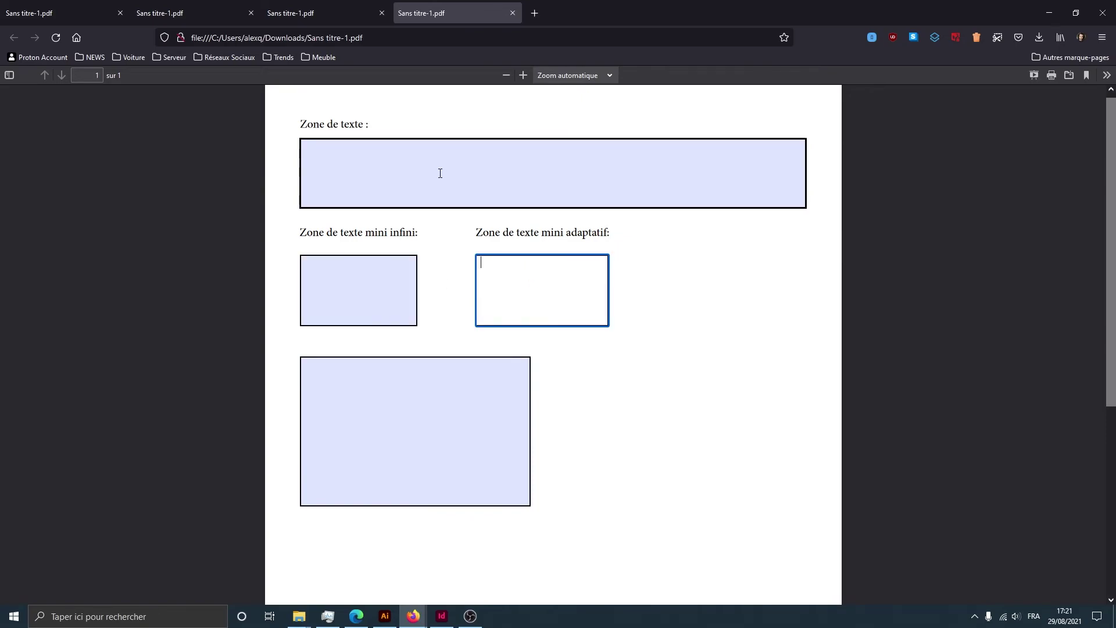
click(440, 172)
click(368, 269)
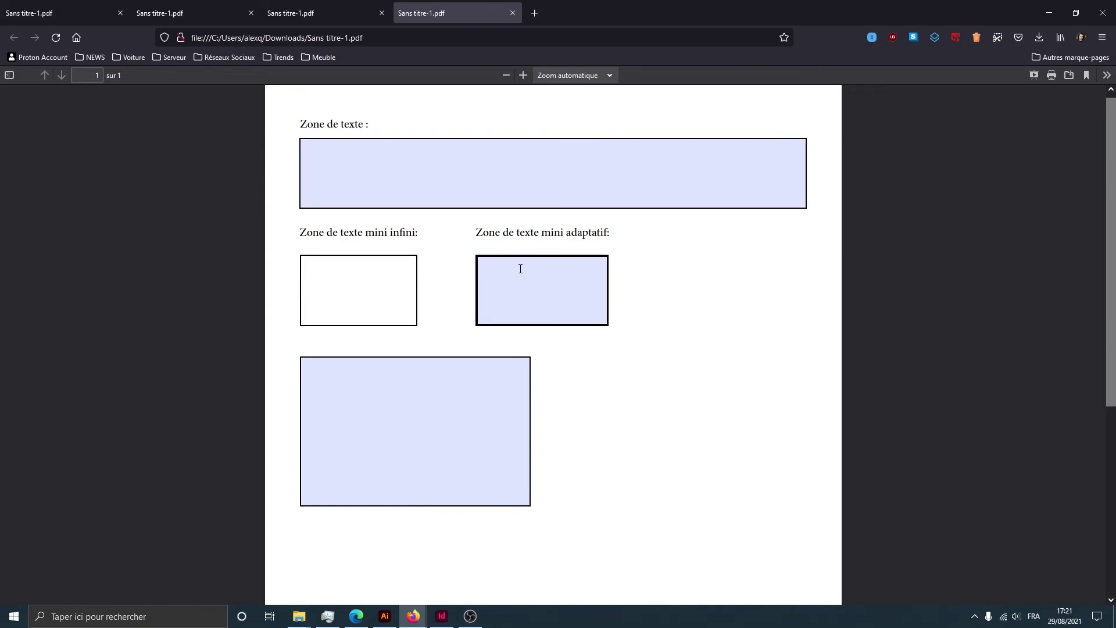